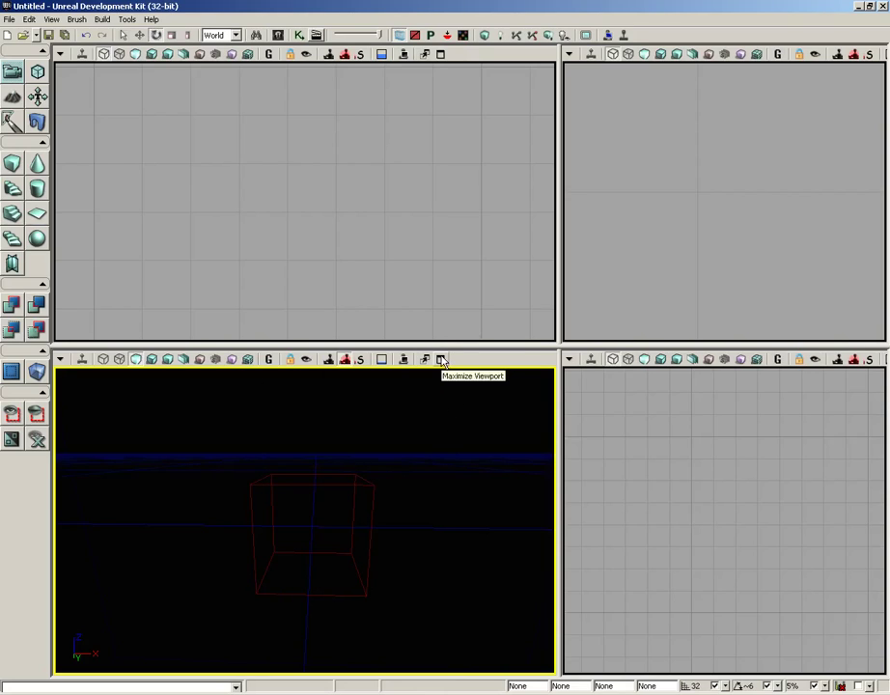
Maximize the perspective viewport and rotate it to face the red cube builder brush.
{"action": "left_click", "coordinate": [441, 361]}
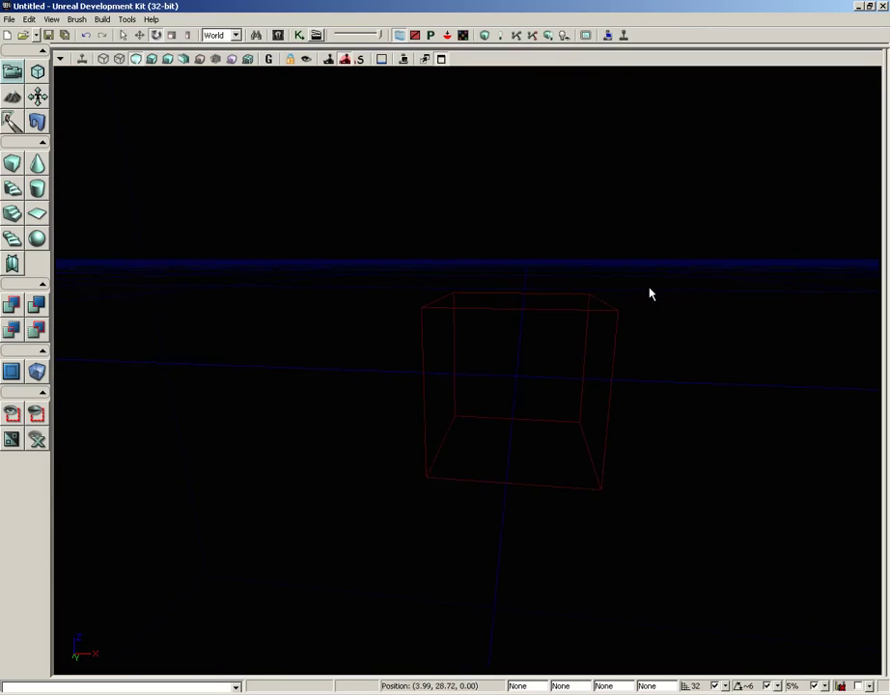
{"action": "mouse_move", "coordinate": [659, 294]}
{"action": "right_mouse_down"}
{"action": "mouse_move", "coordinate": [794, 275]}
{"action": "mouse_move", "coordinate": [753, 270]}
{"action": "mouse_move", "coordinate": [749, 263]}
{"action": "mouse_move", "coordinate": [779, 250]}
{"action": "mouse_move", "coordinate": [667, 282]}
{"action": "right_mouse_up"}
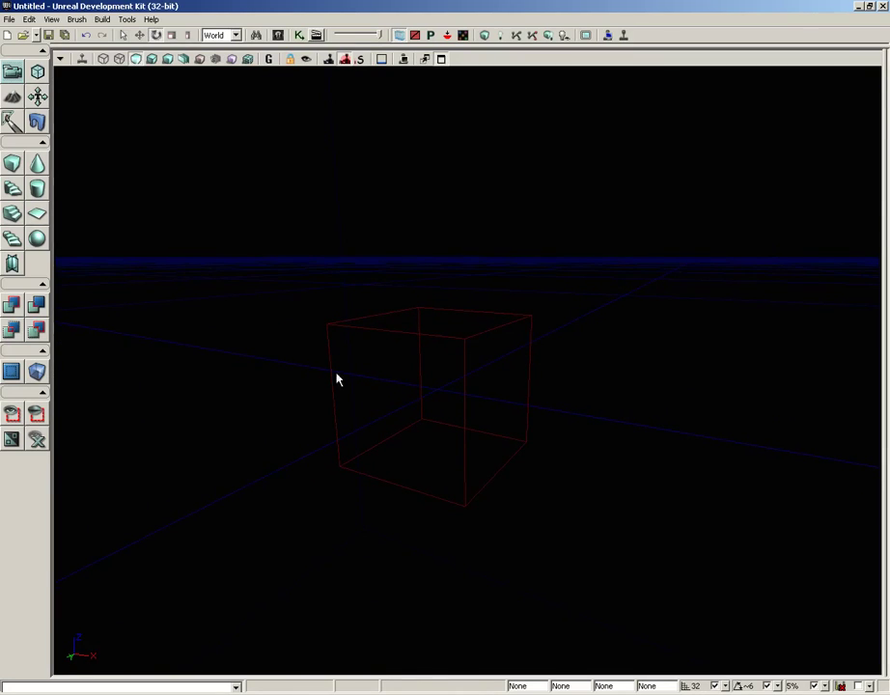
Add the builder brush as solid checkered cube Brush_7, select it, and set the widget to move.
{"action": "left_click", "coordinate": [12, 307]}
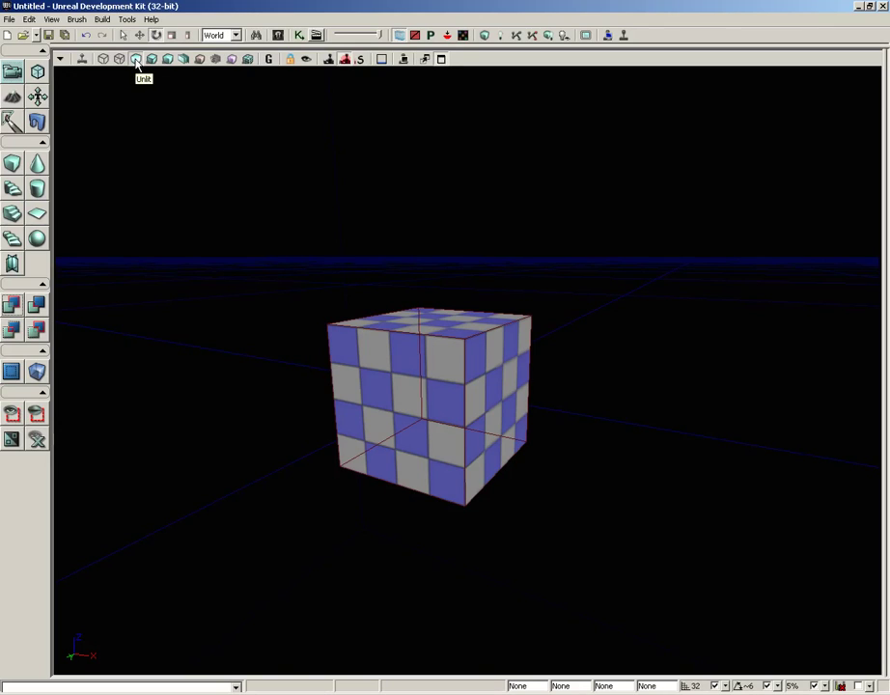
{"action": "left_click", "coordinate": [403, 307]}
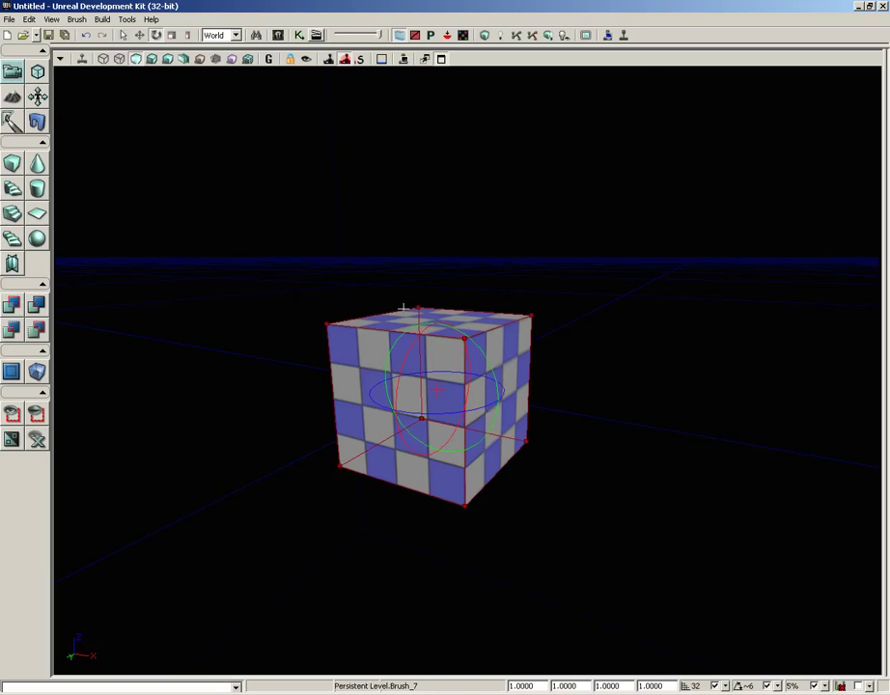
{"action": "left_click_drag", "start_coordinate": [616, 366], "coordinate": [577, 419]}
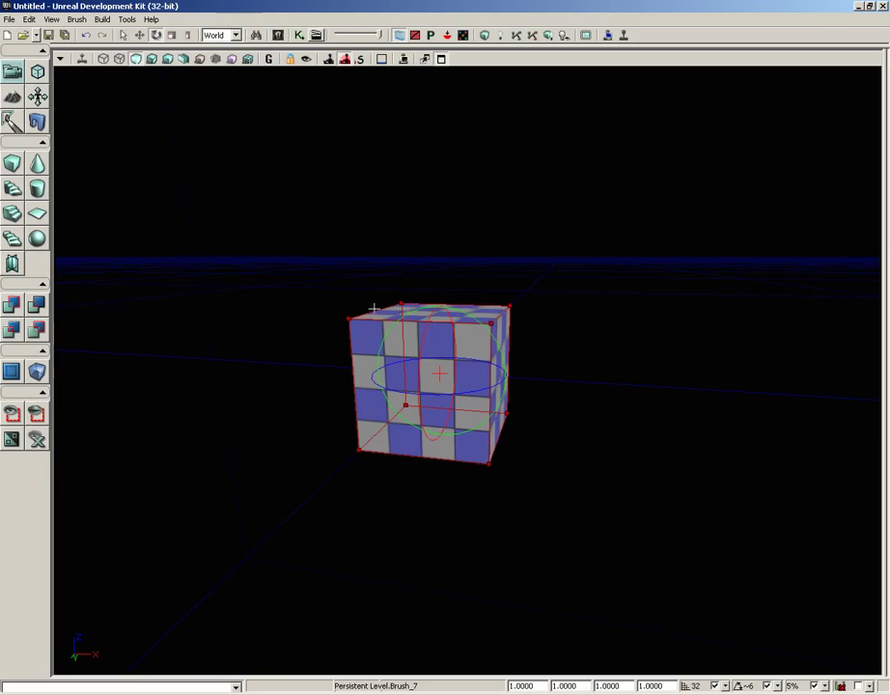
{"action": "key", "text": "space"}
{"action": "key", "text": "space"}
{"action": "key", "text": "space"}
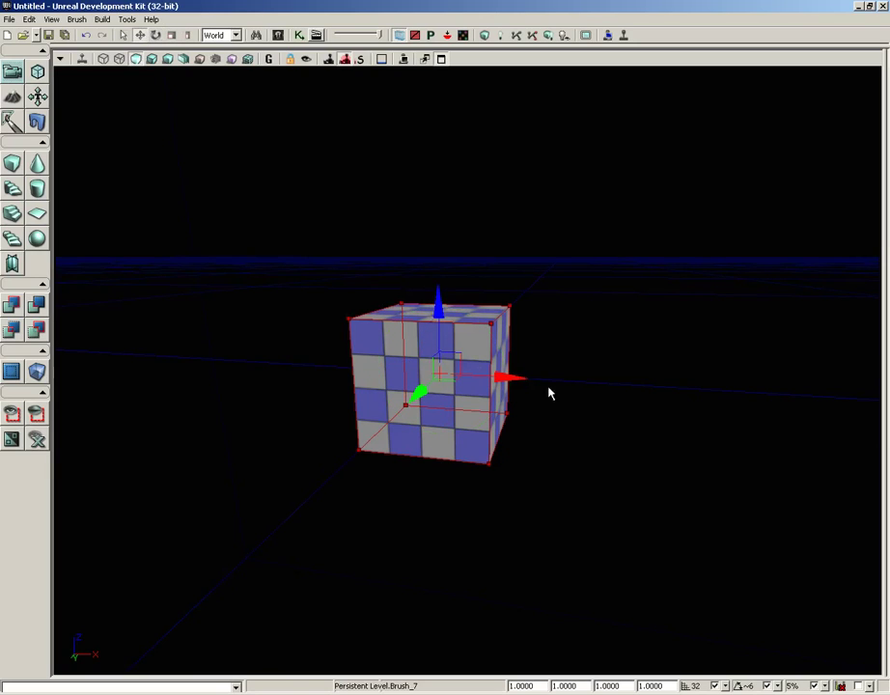
Offset the builder brush along X and raise it 128 units over the cube's top corner, then subtract it.
{"action": "left_click_drag", "start_coordinate": [512, 375], "coordinate": [569, 379]}
{"action": "left_click_drag", "start_coordinate": [504, 308], "coordinate": [504, 230]}
{"action": "left_click_drag", "start_coordinate": [616, 372], "coordinate": [646, 364]}
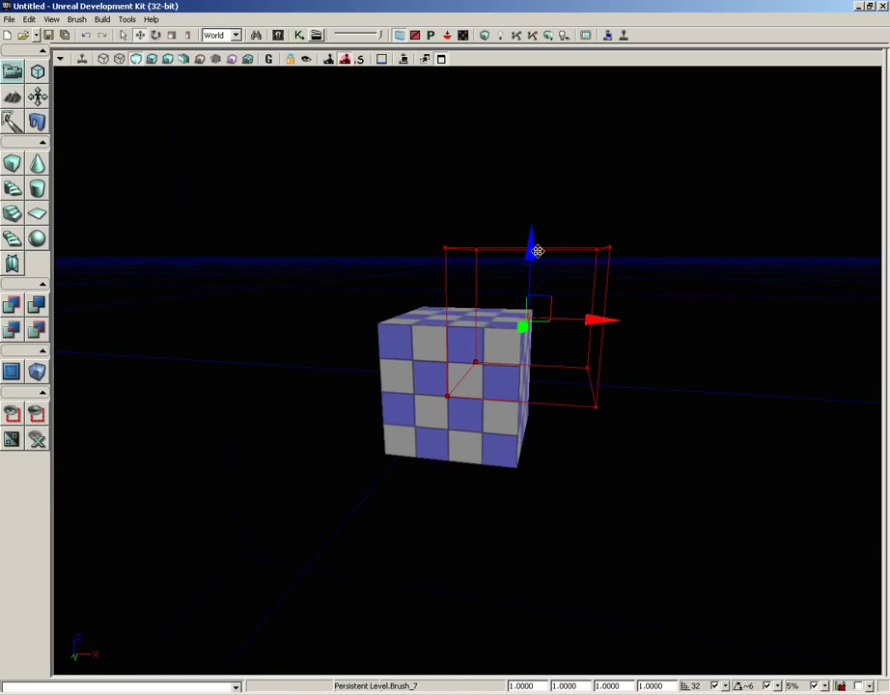
{"action": "mouse_move", "coordinate": [533, 248]}
{"action": "left_mouse_down"}
{"action": "mouse_move", "coordinate": [534, 241]}
{"action": "mouse_move", "coordinate": [533, 248]}
{"action": "left_mouse_up"}
{"action": "mouse_move", "coordinate": [665, 451]}
{"action": "left_mouse_down"}
{"action": "mouse_move", "coordinate": [727, 450]}
{"action": "mouse_move", "coordinate": [665, 445]}
{"action": "left_mouse_up"}
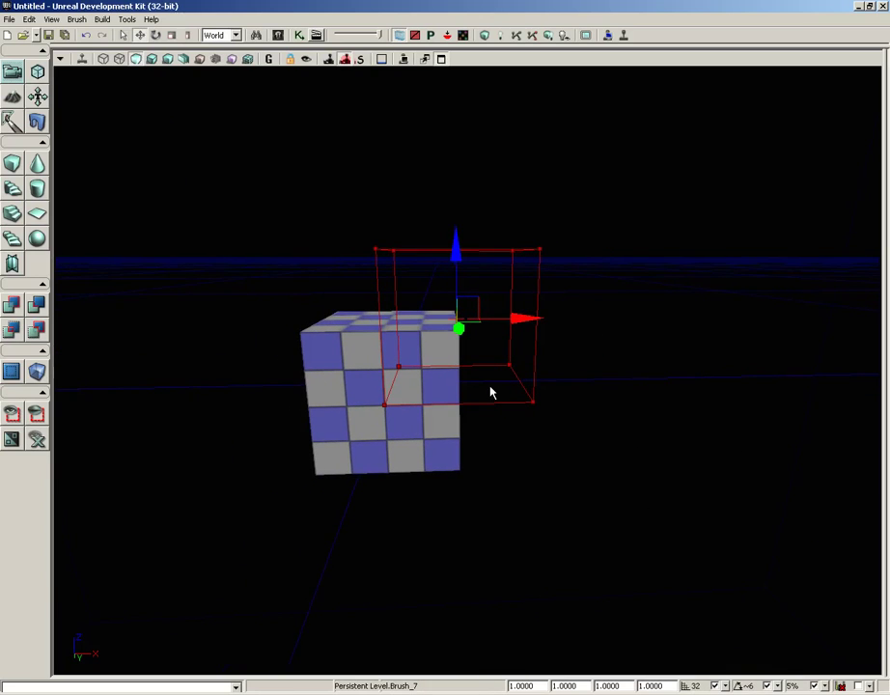
{"action": "mouse_move", "coordinate": [678, 368]}
{"action": "left_mouse_down"}
{"action": "mouse_move", "coordinate": [652, 372]}
{"action": "mouse_move", "coordinate": [648, 385]}
{"action": "left_mouse_up"}
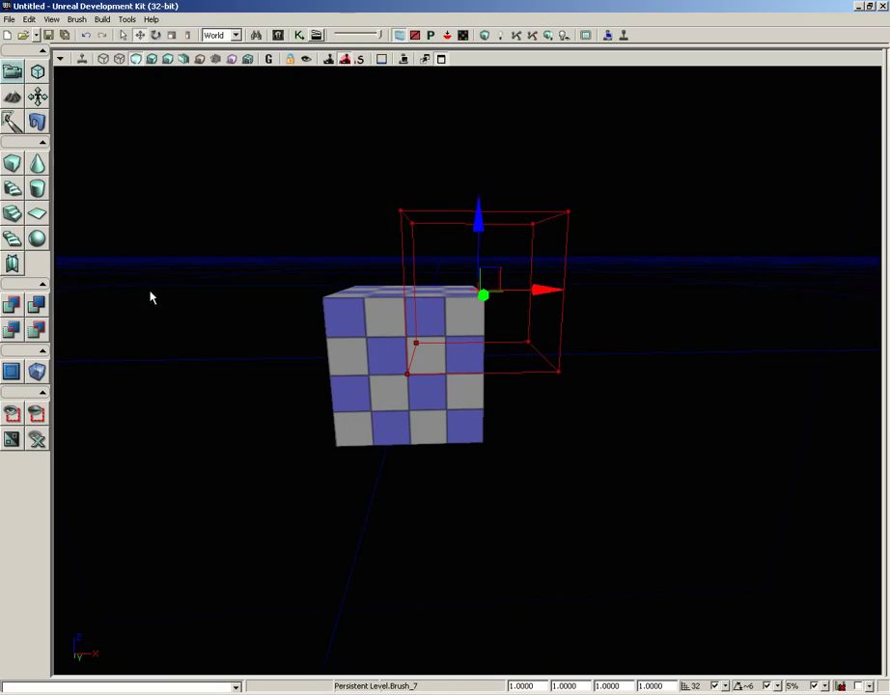
{"action": "left_click", "coordinate": [33, 306]}
Orbit the view around the cube to inspect the newly carved corner notch.
{"action": "mouse_move", "coordinate": [247, 250]}
{"action": "left_mouse_down"}
{"action": "mouse_move", "coordinate": [228, 249]}
{"action": "mouse_move", "coordinate": [300, 248]}
{"action": "left_mouse_up"}
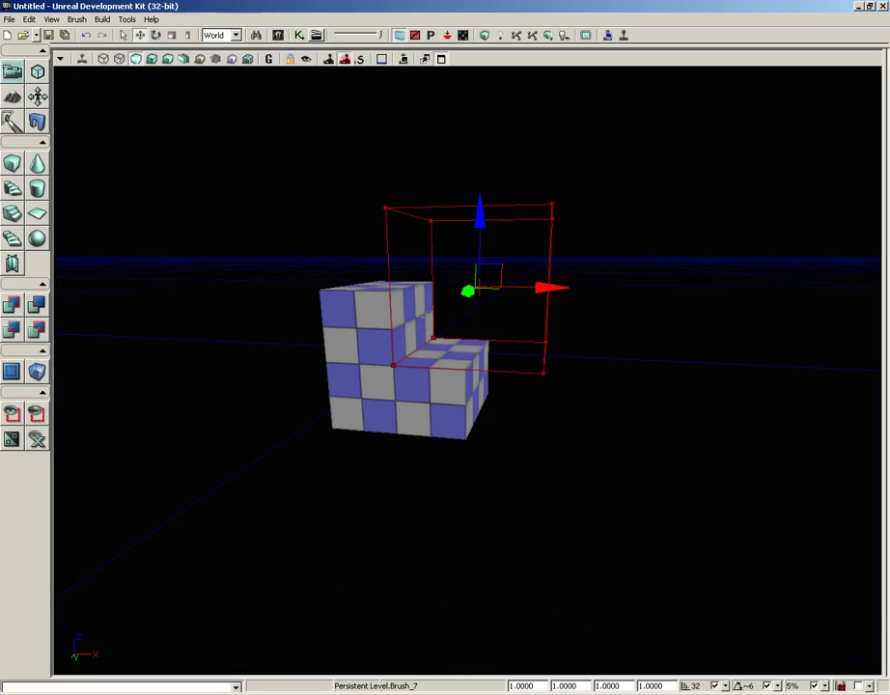
In Brush Wireframe view, drag the red builder brush away from the cube along X.
{"action": "left_click", "coordinate": [104, 60]}
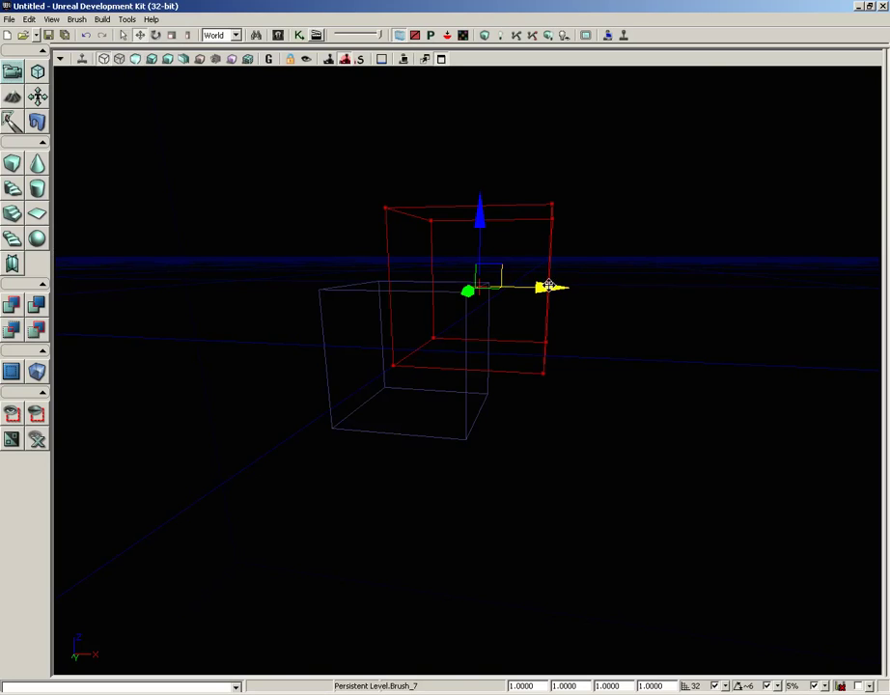
{"action": "left_click_drag", "start_coordinate": [548, 286], "coordinate": [880, 285]}
{"action": "mouse_move", "coordinate": [542, 425]}
{"action": "left_mouse_down"}
{"action": "mouse_move", "coordinate": [543, 354]}
{"action": "mouse_move", "coordinate": [542, 421]}
{"action": "left_mouse_up"}
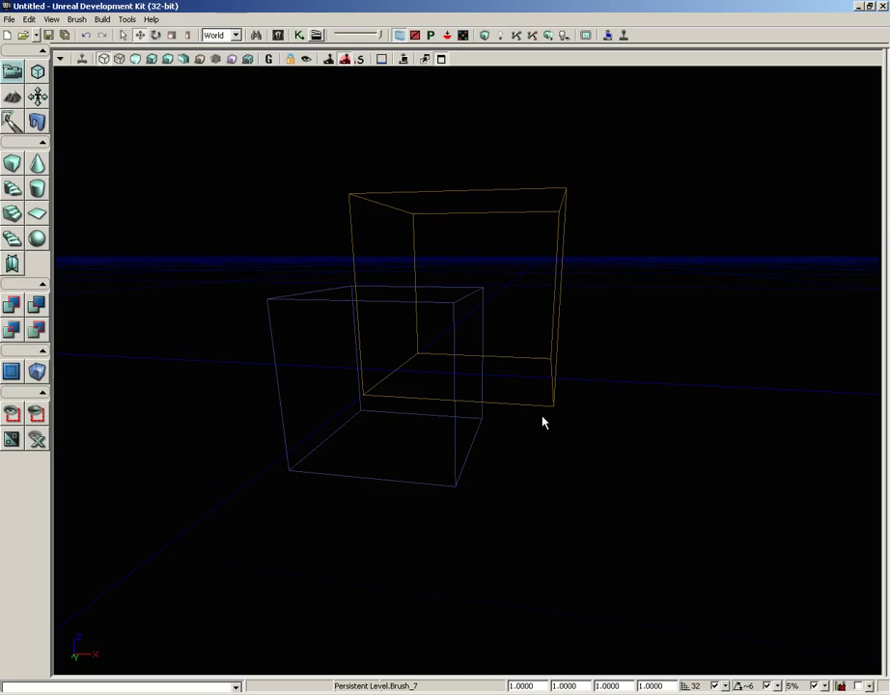
Check the cube's additive and subtract brushes, then return to Lit view and clear the selection.
{"action": "left_click", "coordinate": [295, 307]}
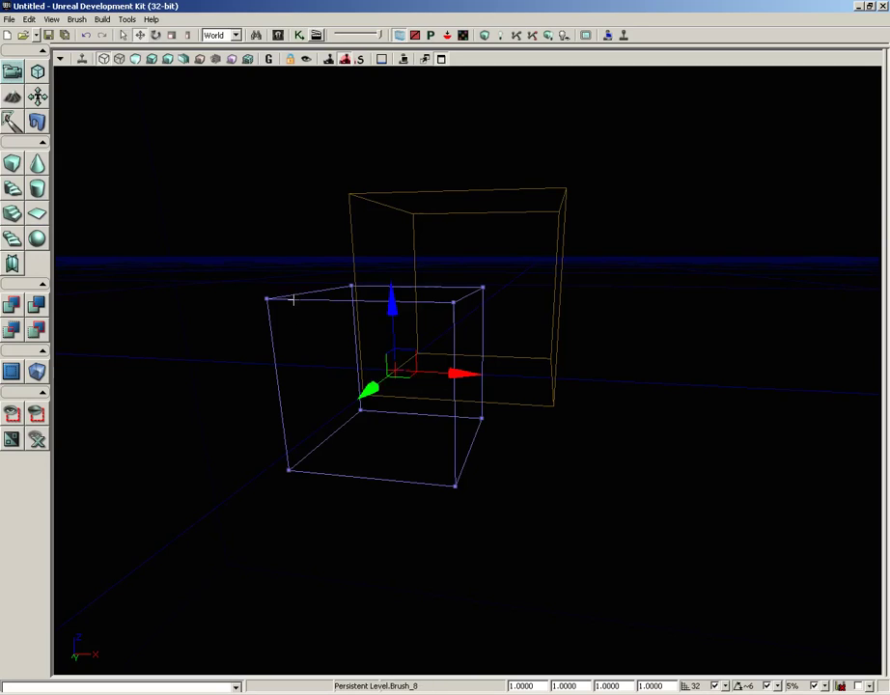
{"action": "left_click", "coordinate": [560, 282]}
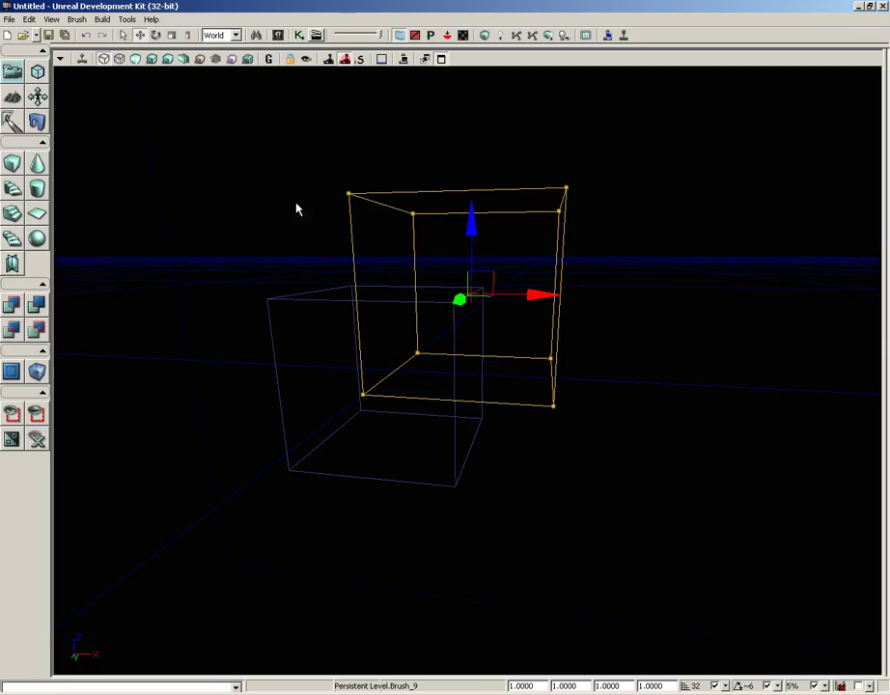
{"action": "left_click", "coordinate": [137, 62]}
{"action": "left_click_drag", "start_coordinate": [290, 231], "coordinate": [199, 244]}
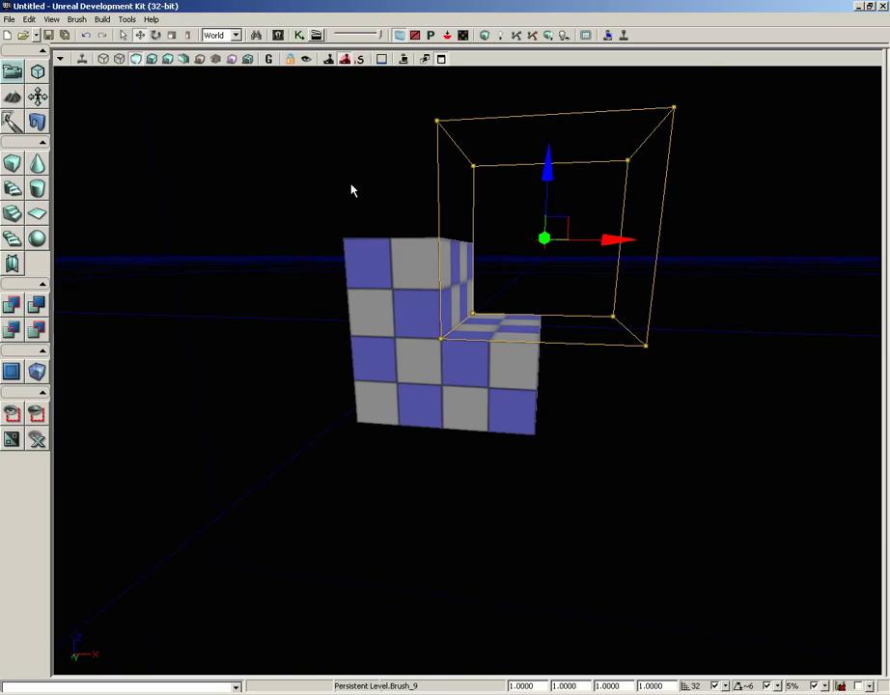
{"action": "left_click", "coordinate": [667, 243]}
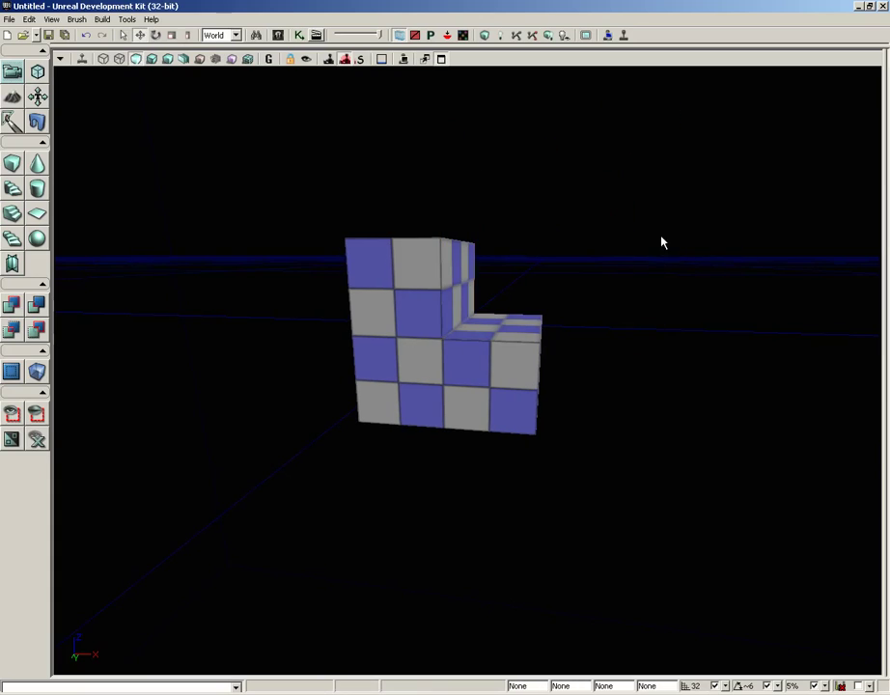
In wireframe, move subtract brush Brush_9 92 units along X, then view the level Unlit.
{"action": "left_click", "coordinate": [103, 59]}
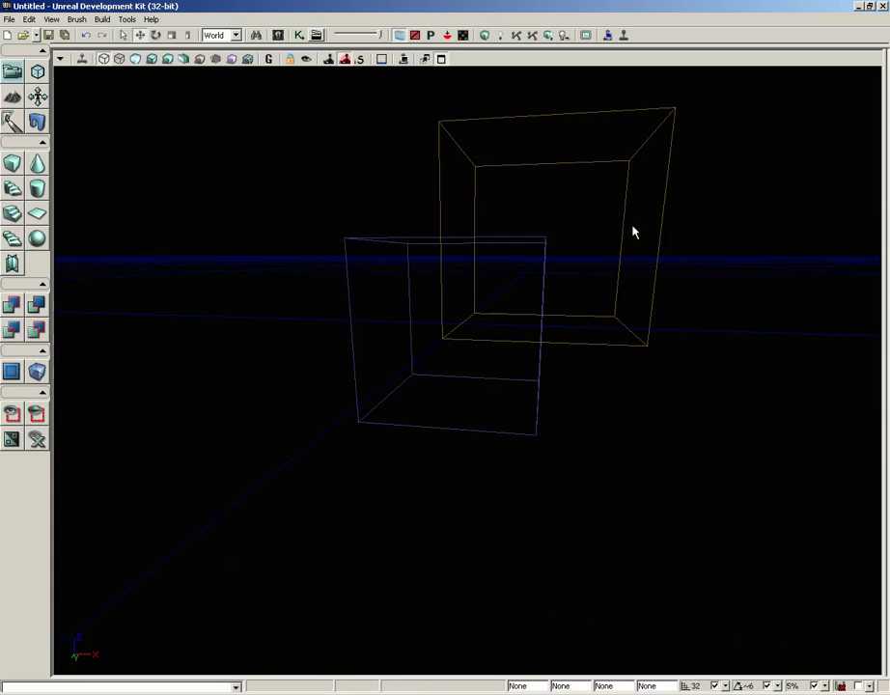
{"action": "left_click", "coordinate": [661, 225]}
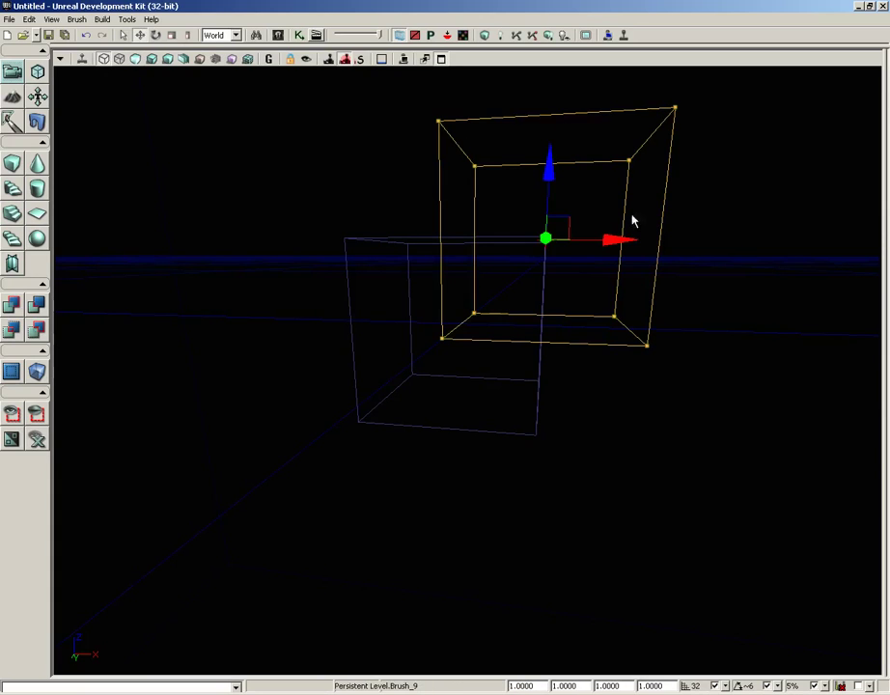
{"action": "left_click_drag", "start_coordinate": [622, 238], "coordinate": [657, 237]}
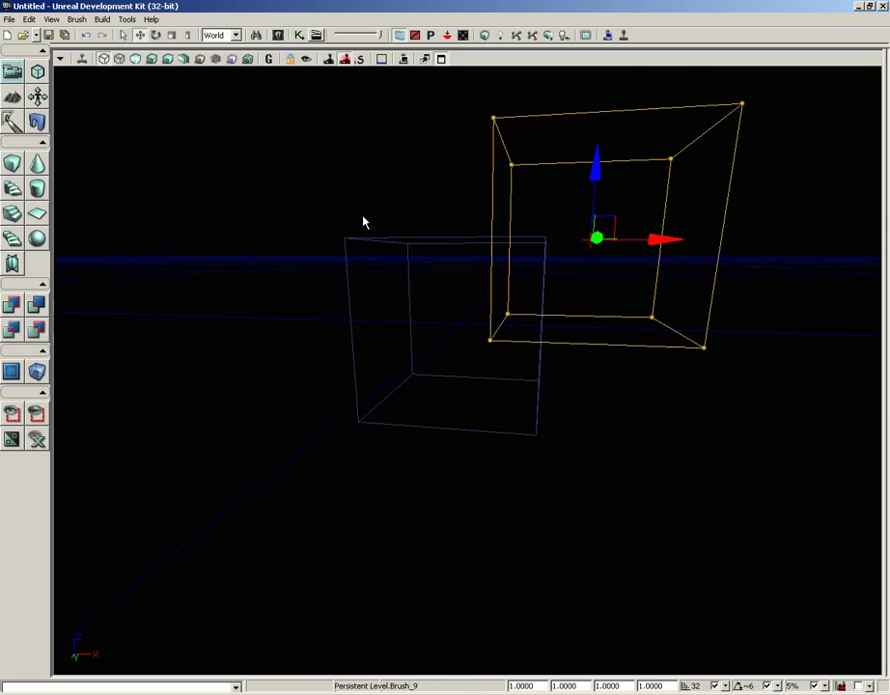
{"action": "left_click", "coordinate": [136, 60]}
{"action": "mouse_move", "coordinate": [709, 429]}
{"action": "right_mouse_down"}
{"action": "mouse_move", "coordinate": [684, 422]}
{"action": "mouse_move", "coordinate": [697, 425]}
{"action": "right_mouse_up"}
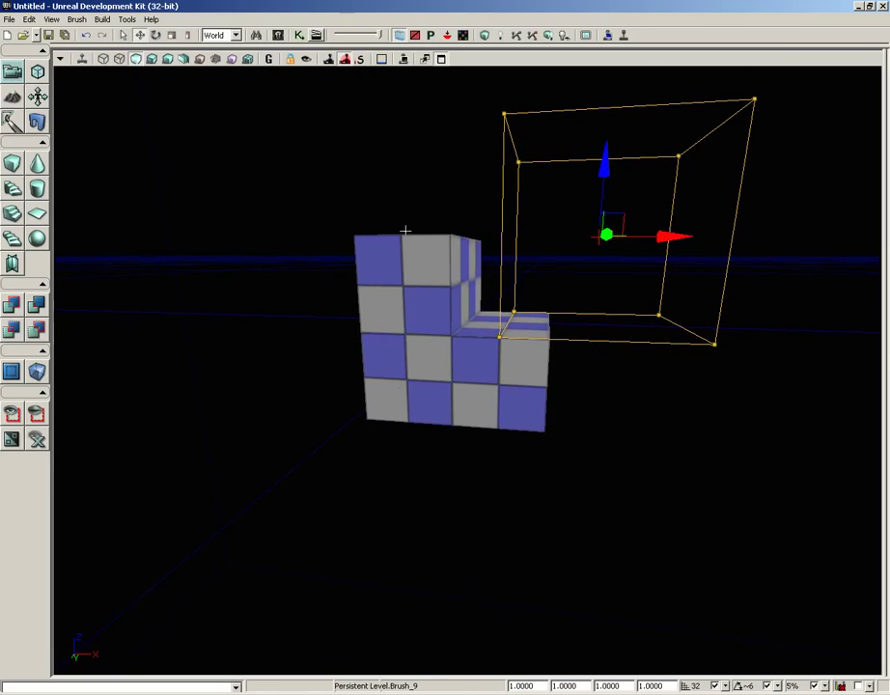
Build geometry for the current level and dismiss the Map Check warnings.
{"action": "left_click", "coordinate": [485, 37]}
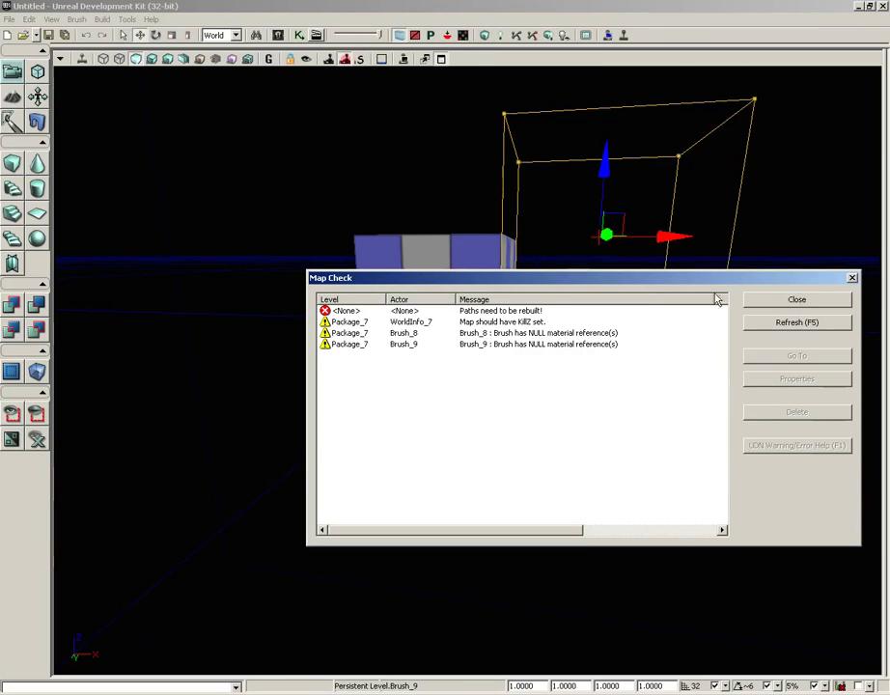
{"action": "left_click", "coordinate": [853, 279]}
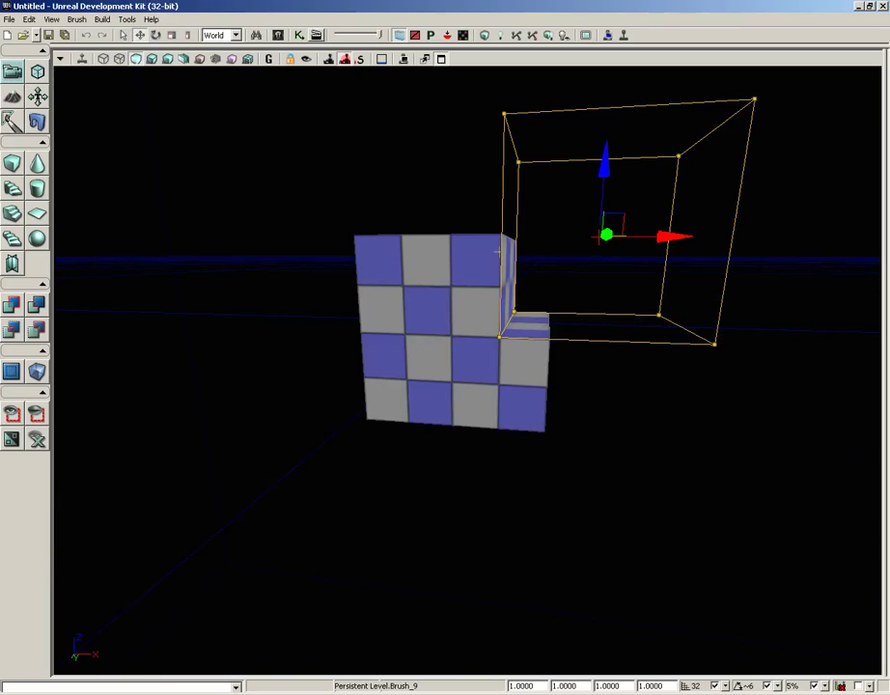